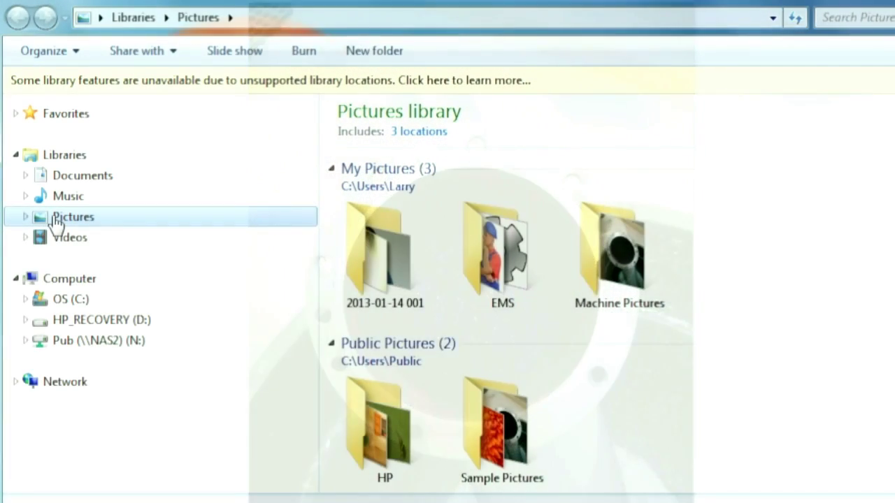
Open the Tracing Gasket photo from Pictures > My Pictures > Machine Pictures
double_click(57, 219)
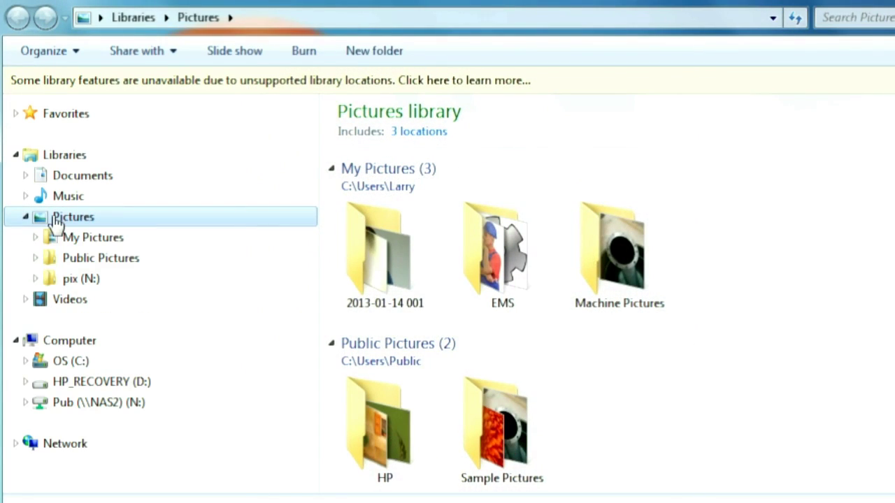
click(68, 239)
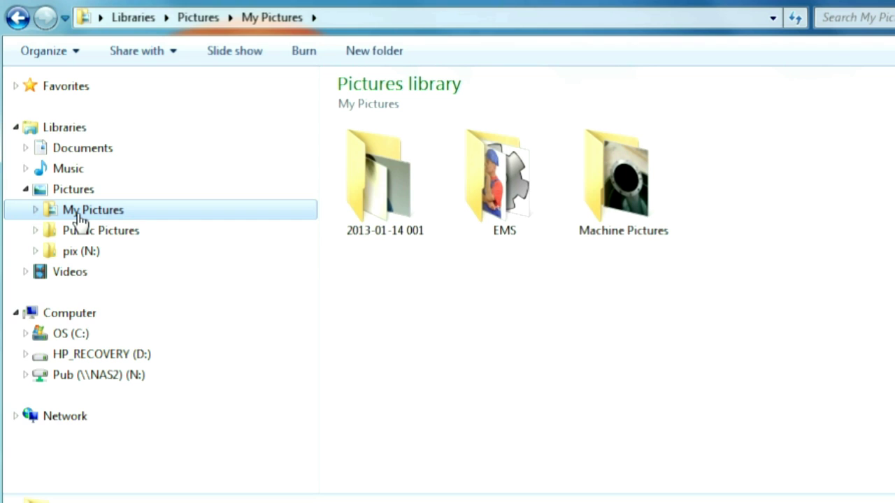
double_click(79, 218)
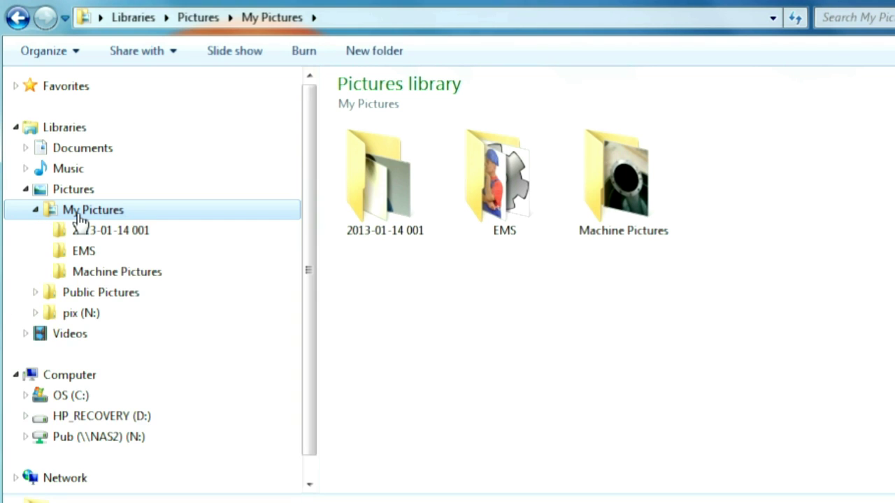
click(97, 274)
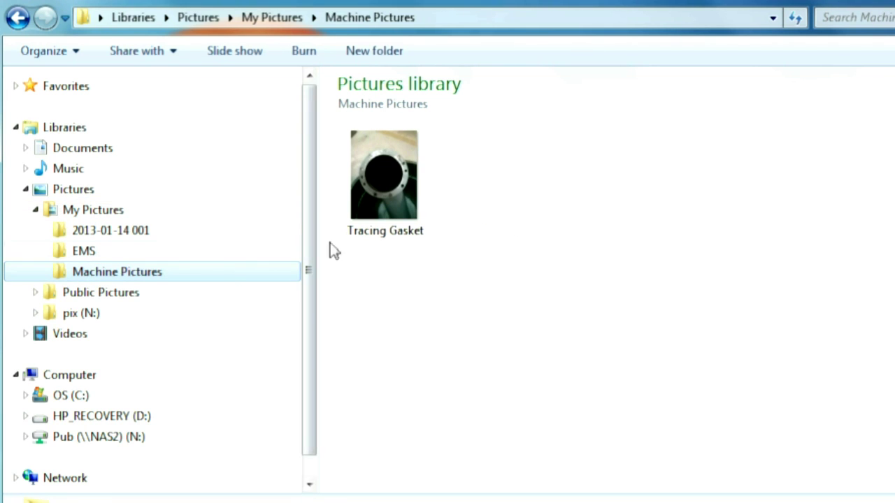
double_click(384, 207)
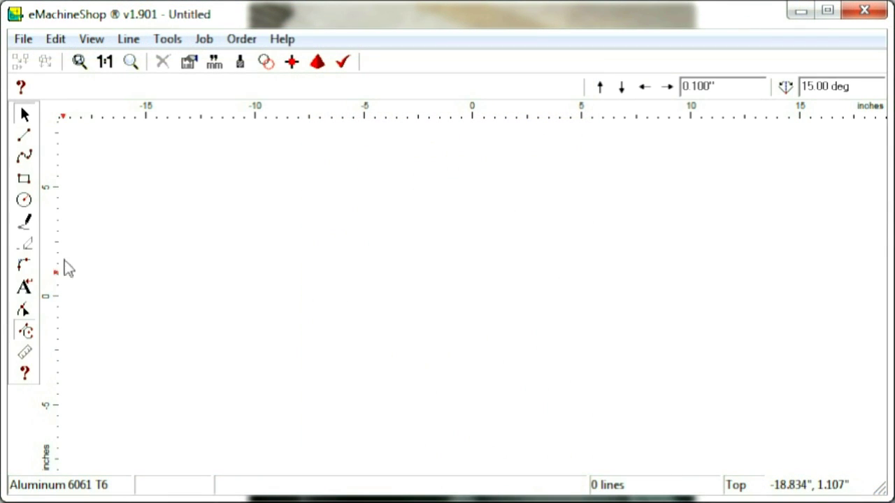
Enable Tracing Paper in Edit > Preferences on the General tab
click(70, 40)
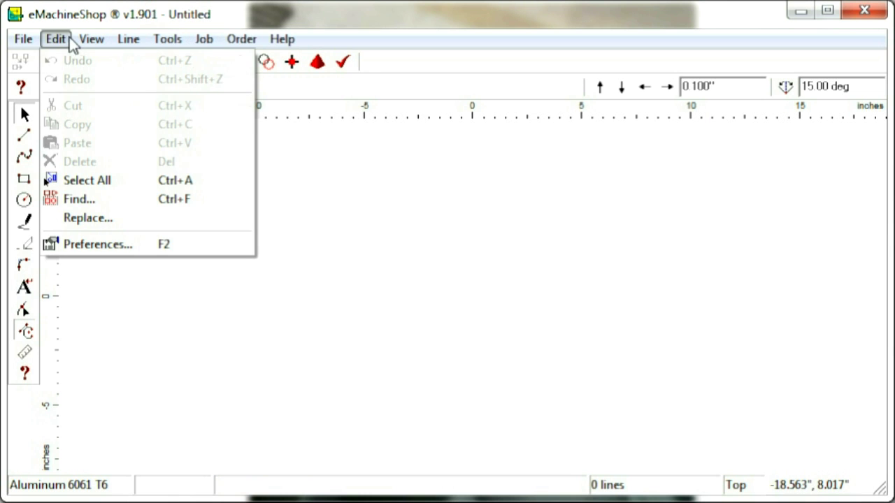
click(75, 246)
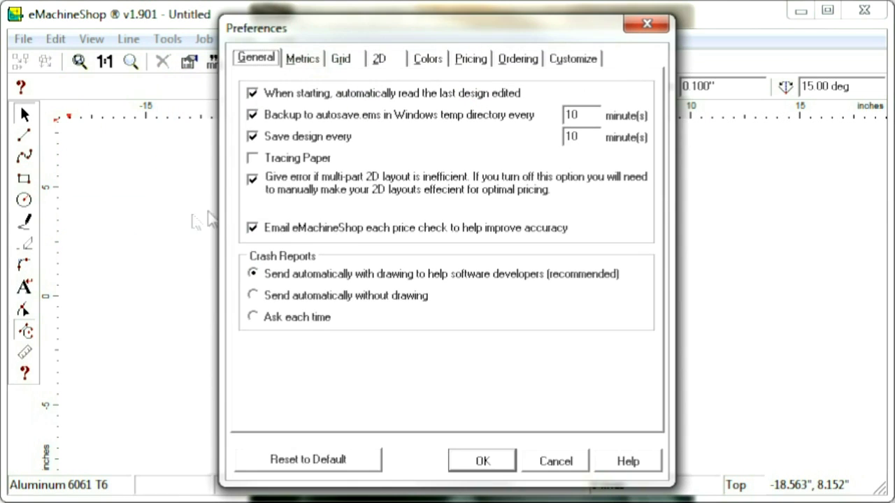
click(287, 159)
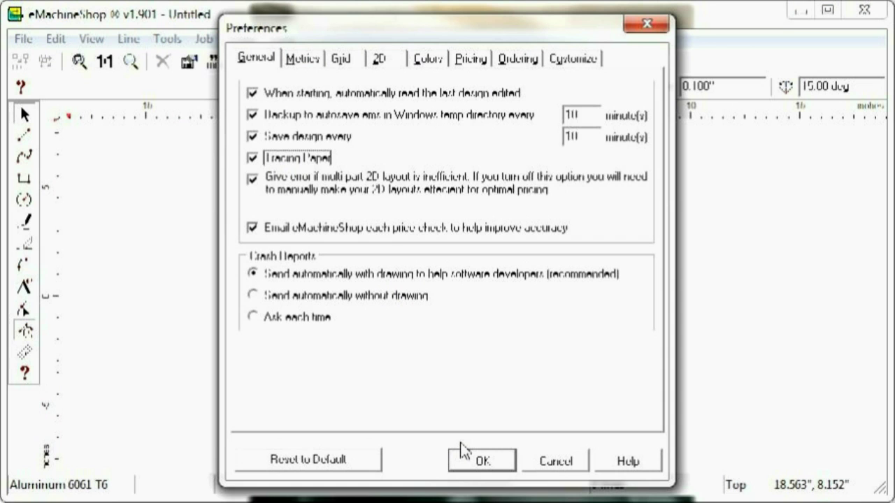
click(463, 459)
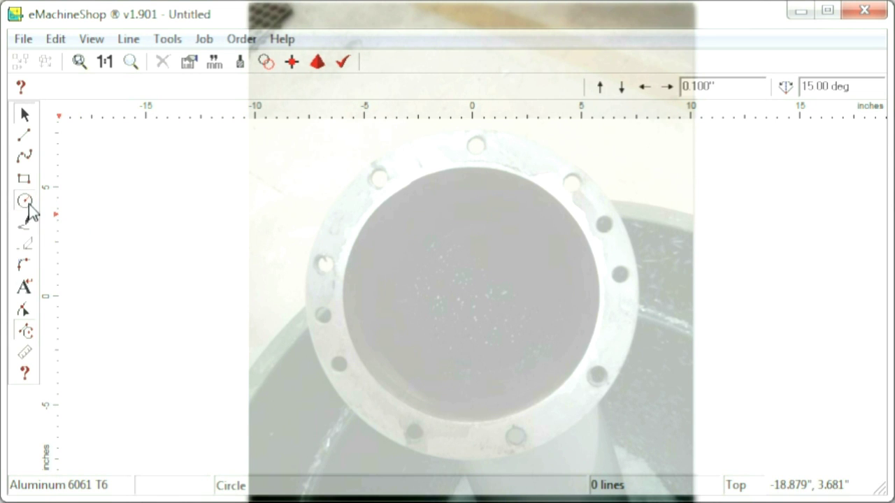
Trace a 15.431" circle around the flange edge and a 0.857" circle on the top bolt hole
click(28, 205)
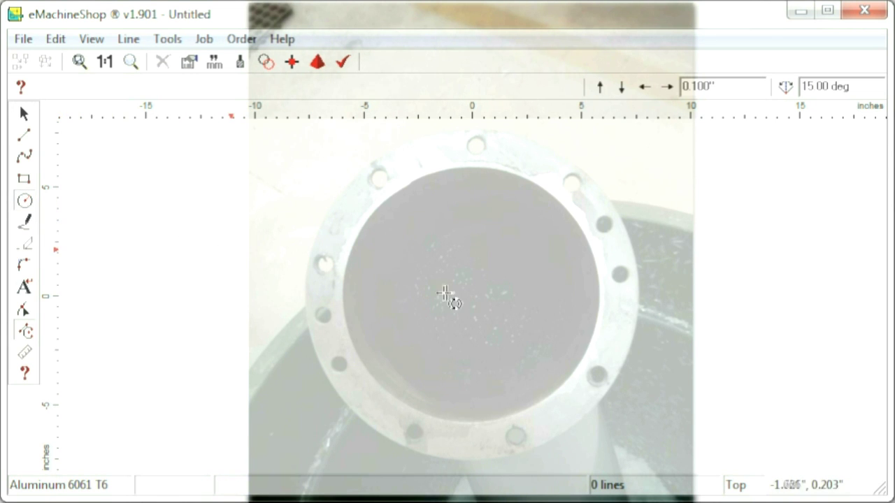
drag(472, 295, 504, 465)
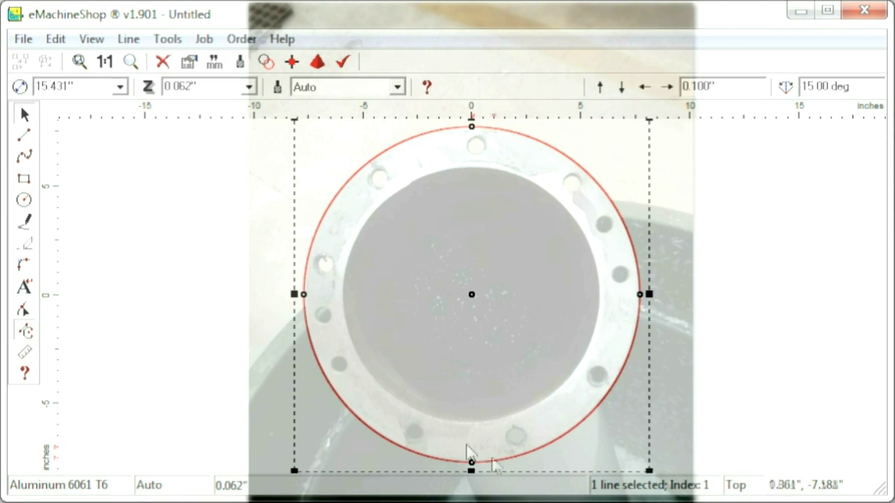
click(24, 201)
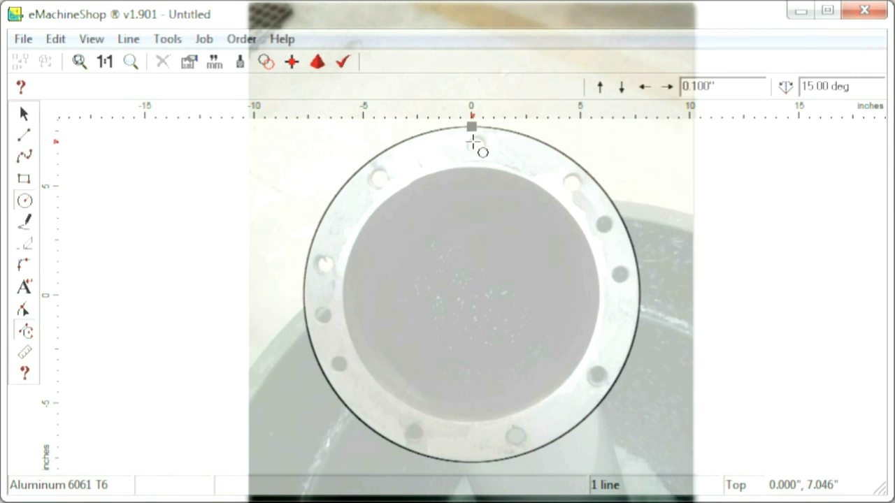
drag(476, 147, 483, 164)
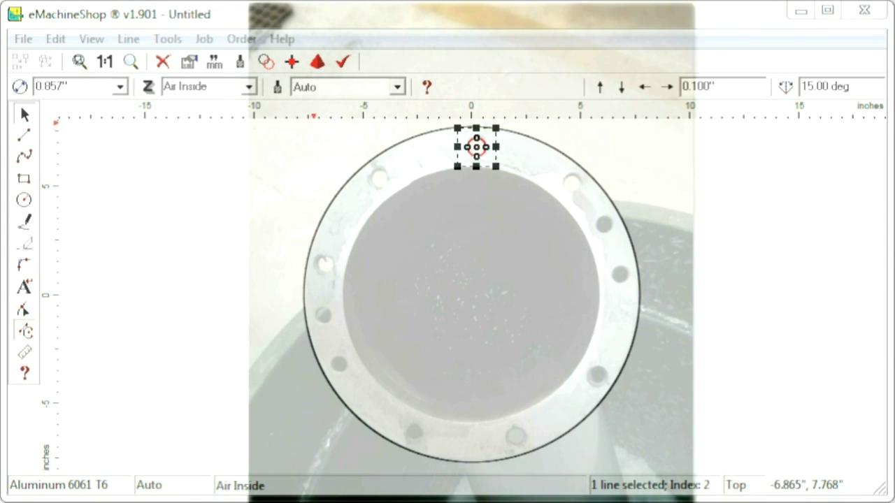
Make repeated copies of the 0.857" bolt-hole circle with Repeat (Ctrl+D)
click(267, 64)
click(268, 63)
click(267, 64)
click(267, 64)
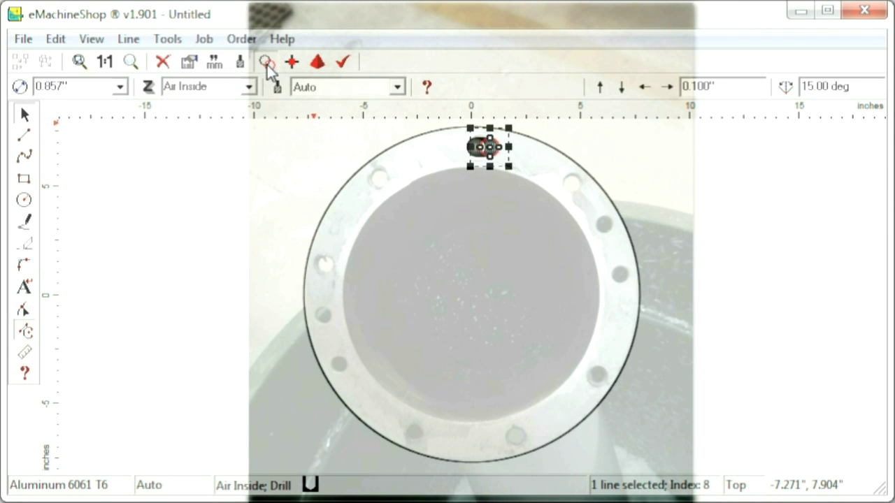
click(267, 64)
click(267, 64)
click(268, 63)
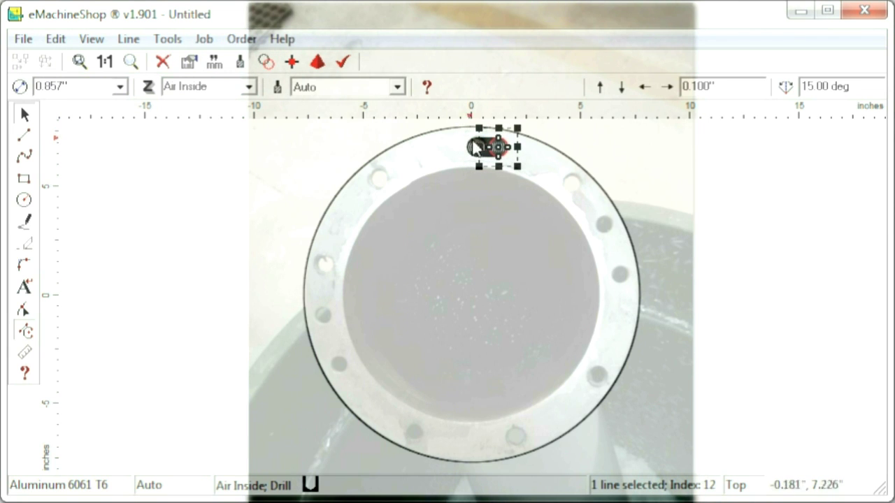
Move the copied circles onto the remaining bolt holes around the traced flange
drag(496, 153, 569, 183)
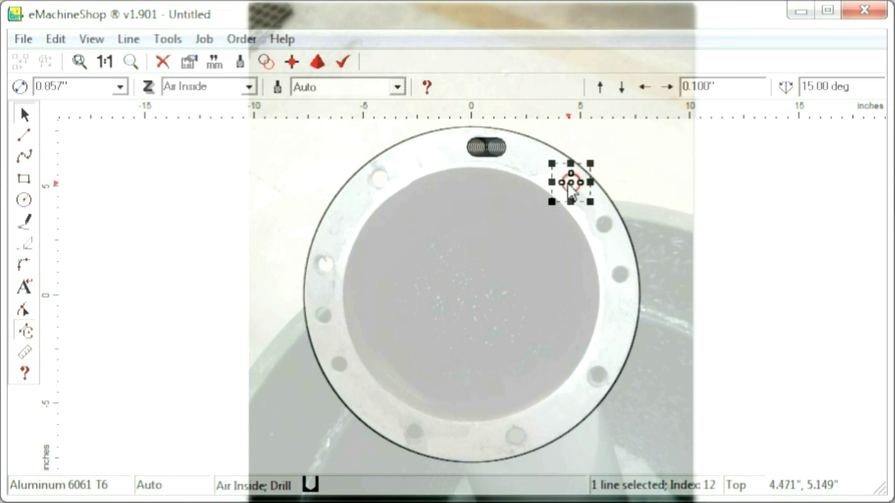
drag(495, 150, 613, 224)
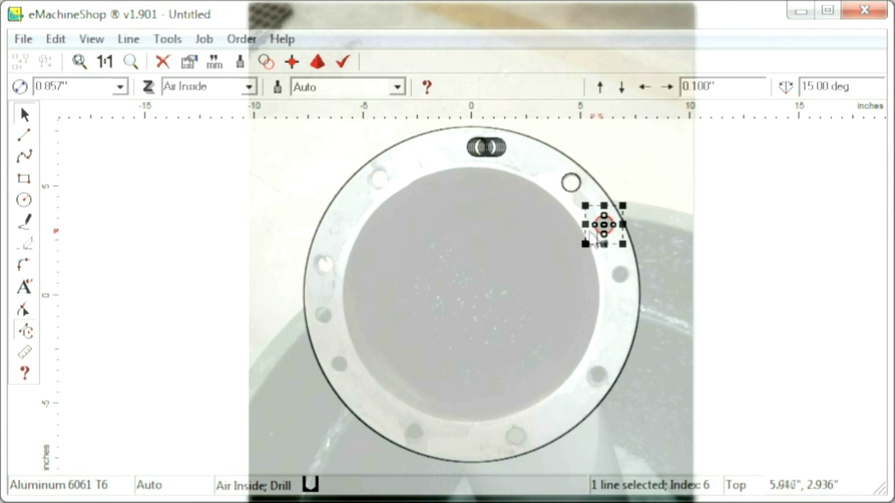
drag(500, 151, 579, 256)
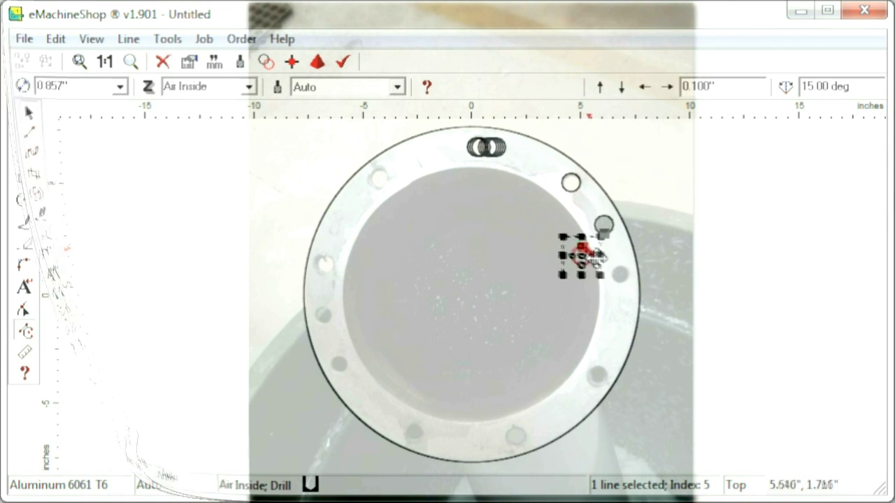
click(477, 148)
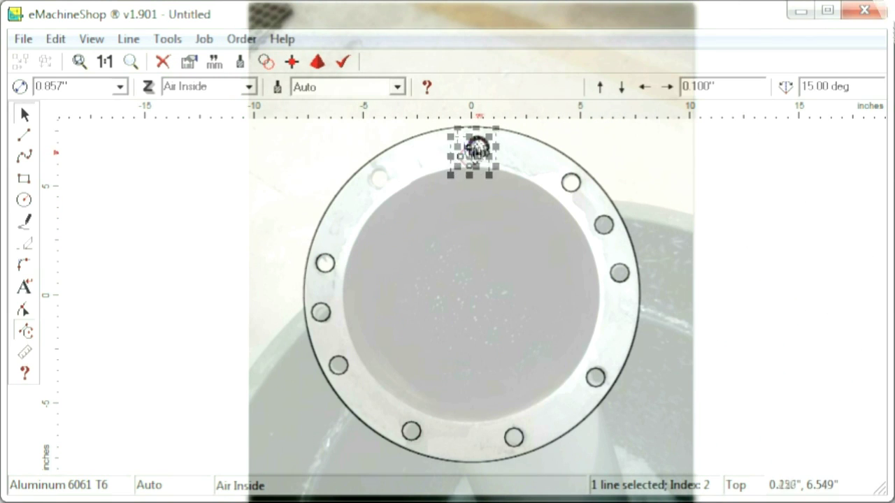
drag(478, 147, 384, 178)
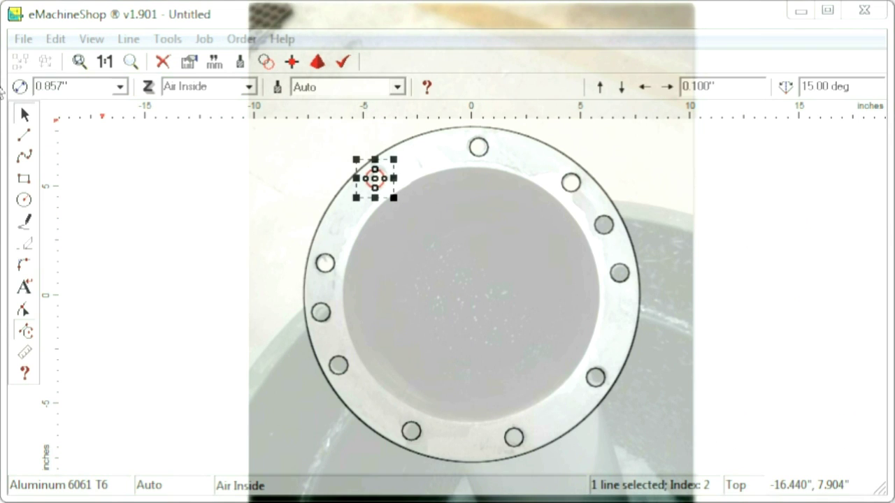
Draw an 11.855" inner-opening circle, then turn Tracing Paper off in Preferences
click(24, 201)
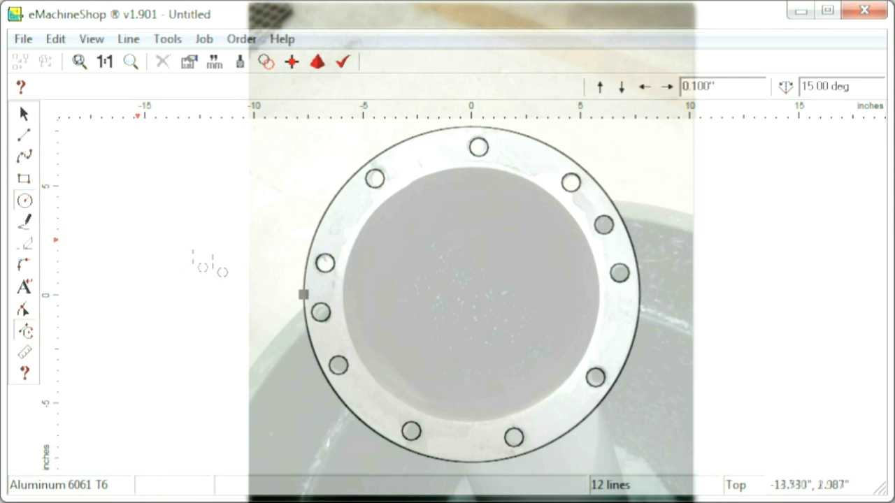
drag(471, 296, 465, 425)
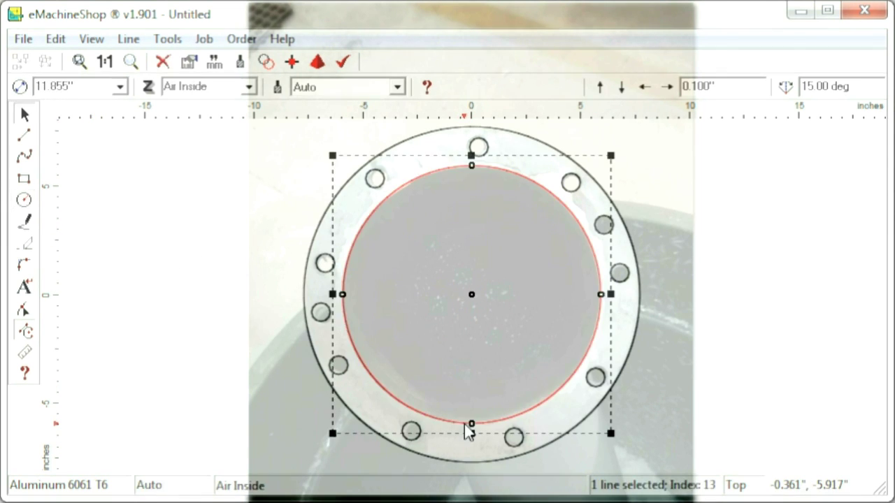
click(55, 38)
click(102, 243)
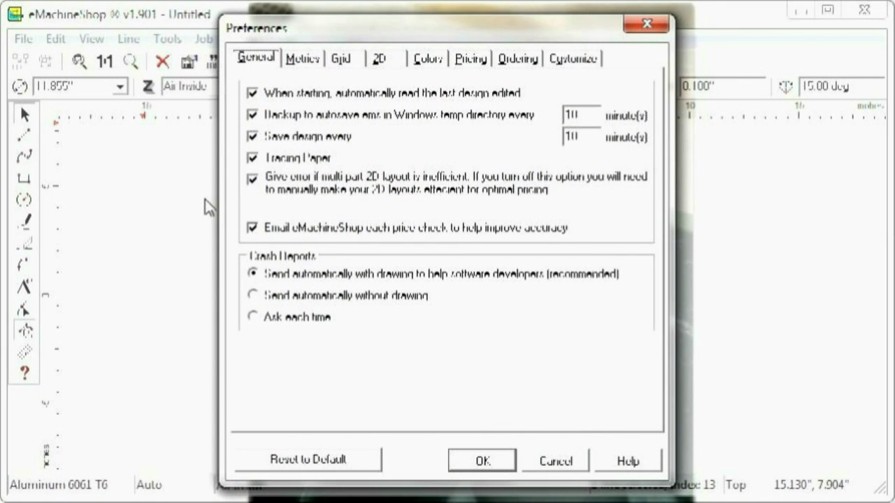
click(261, 166)
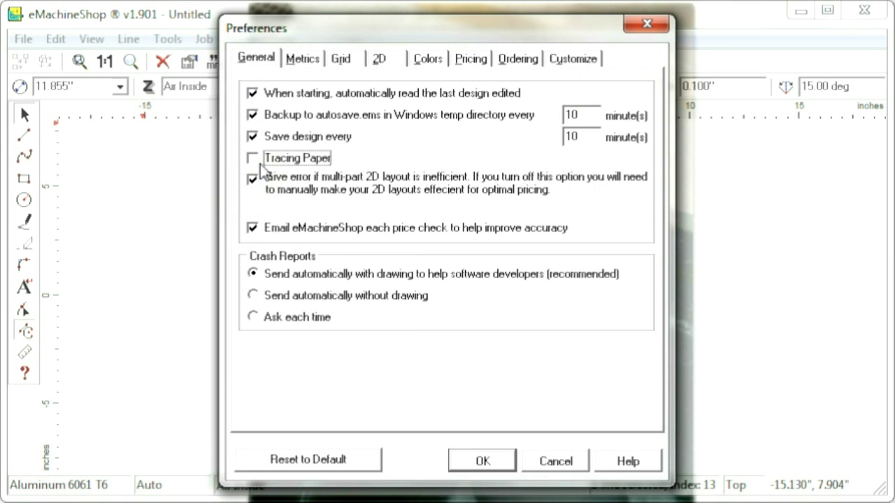
click(458, 461)
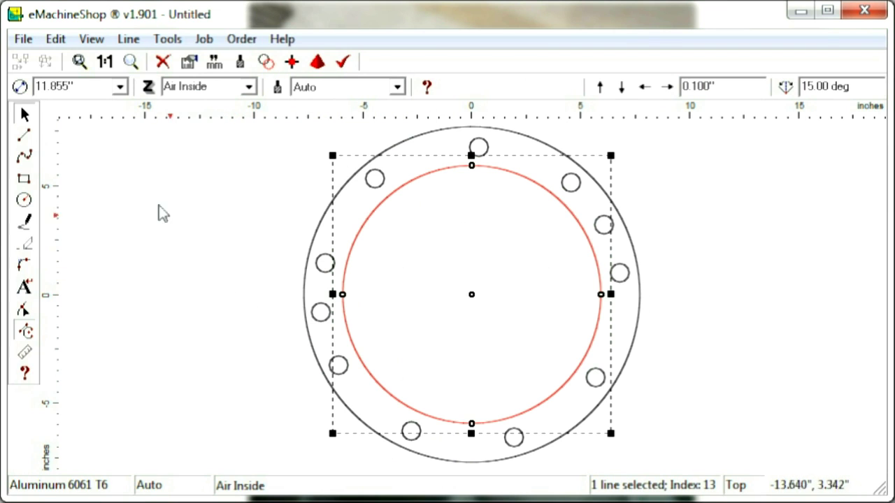
Select all and scale the gasket to a 5.721" outer diameter, fitting the view
click(55, 38)
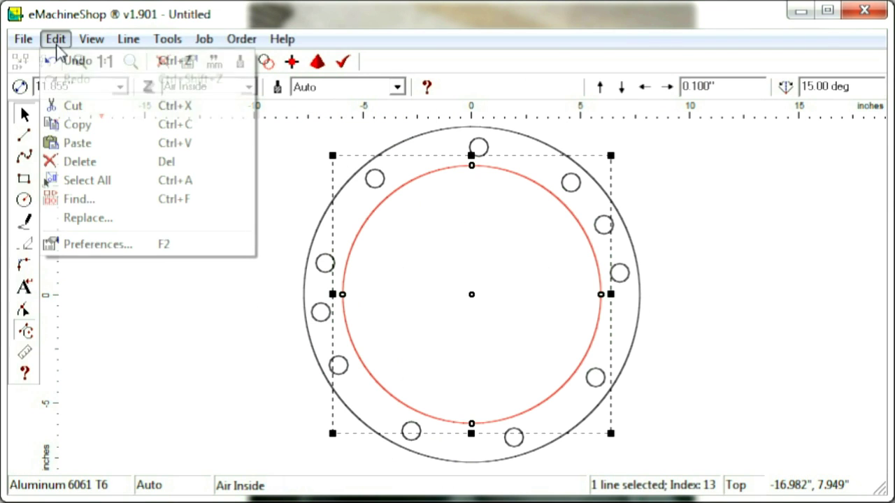
click(80, 180)
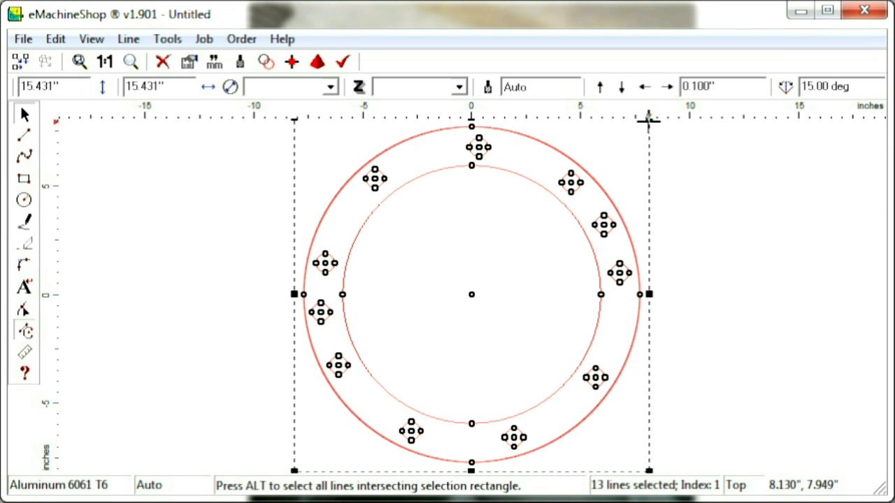
drag(649, 119, 436, 305)
key(f)
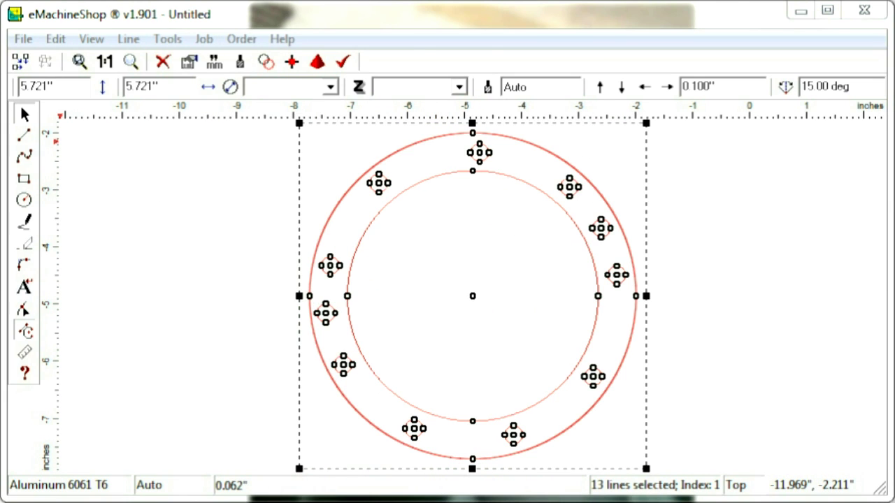
click(235, 188)
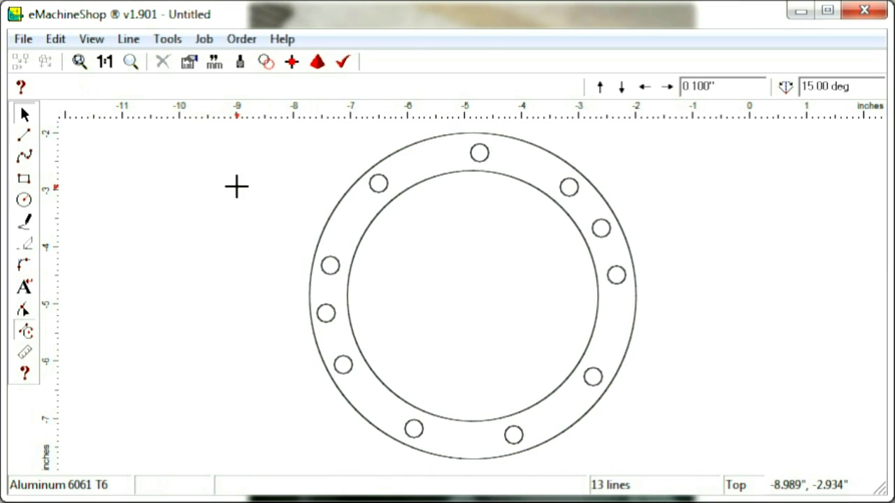
click(333, 212)
Give the outer circle a 0.125" thickness and check the inner 4.395" circle stays Air Inside
click(249, 87)
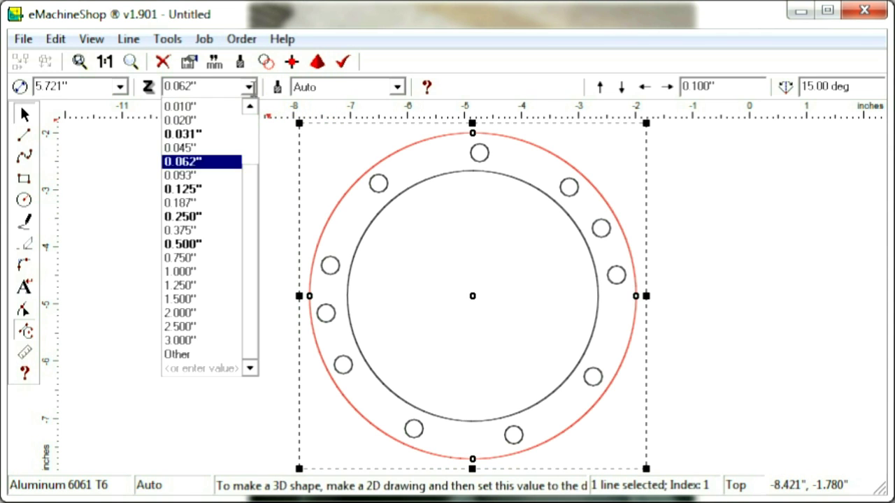
click(213, 190)
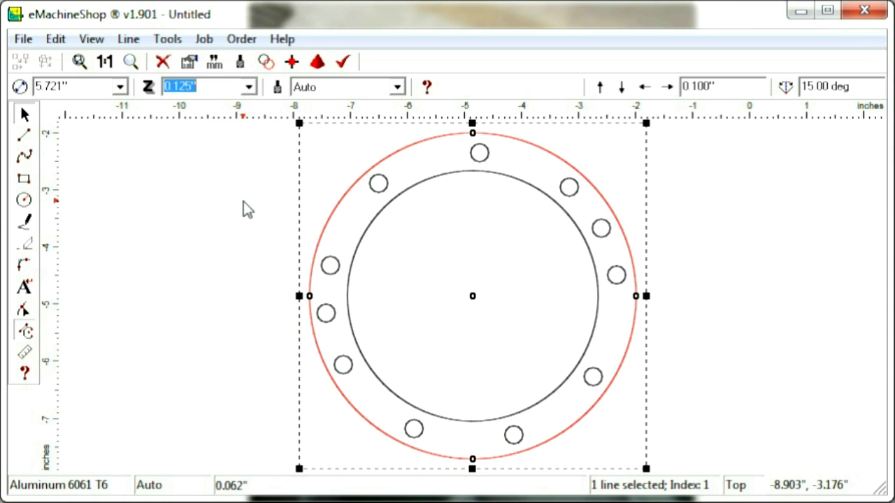
key(Escape)
click(364, 237)
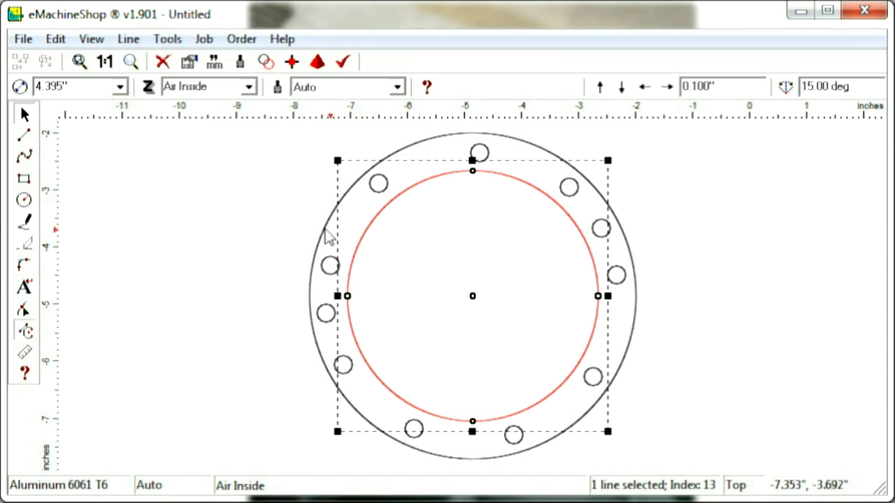
click(267, 207)
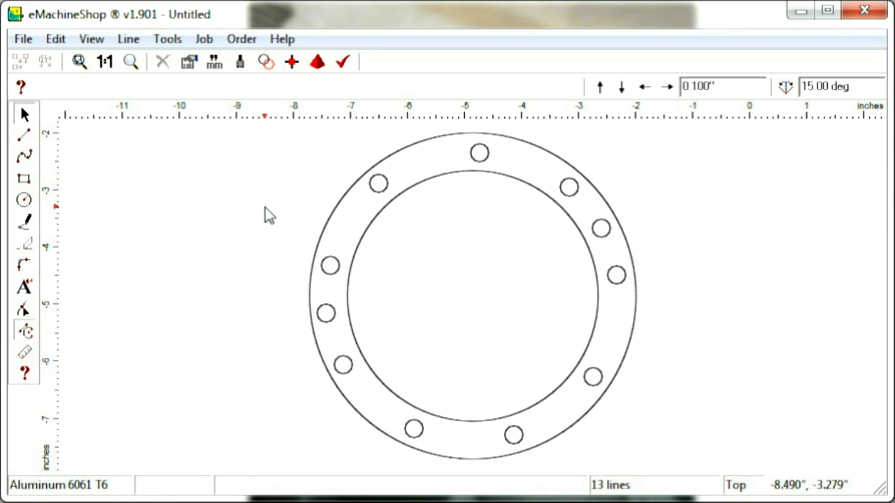
click(93, 40)
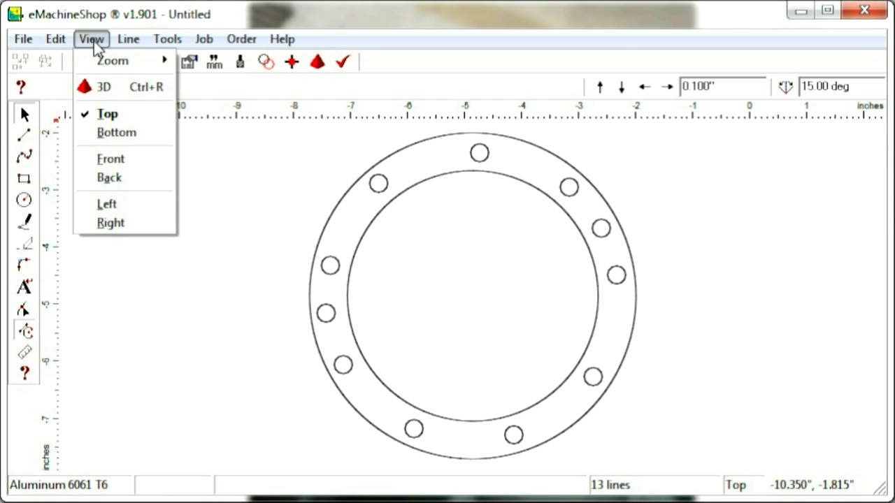
click(105, 86)
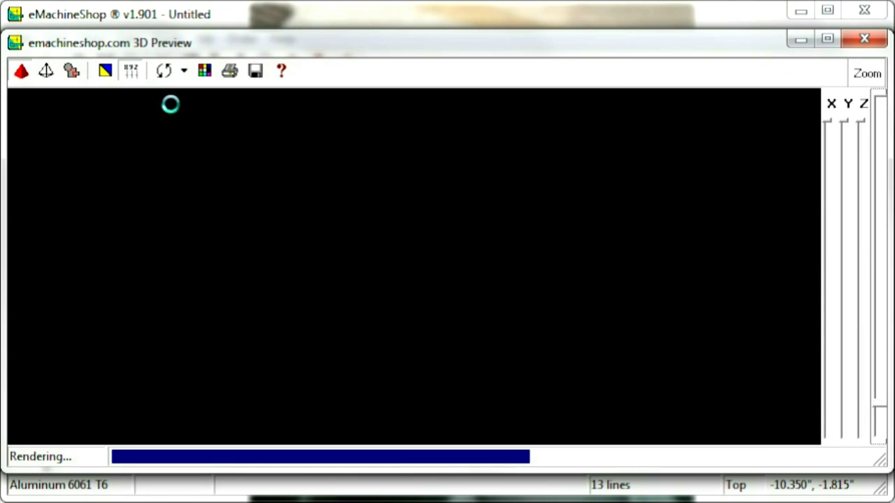
drag(606, 235, 532, 274)
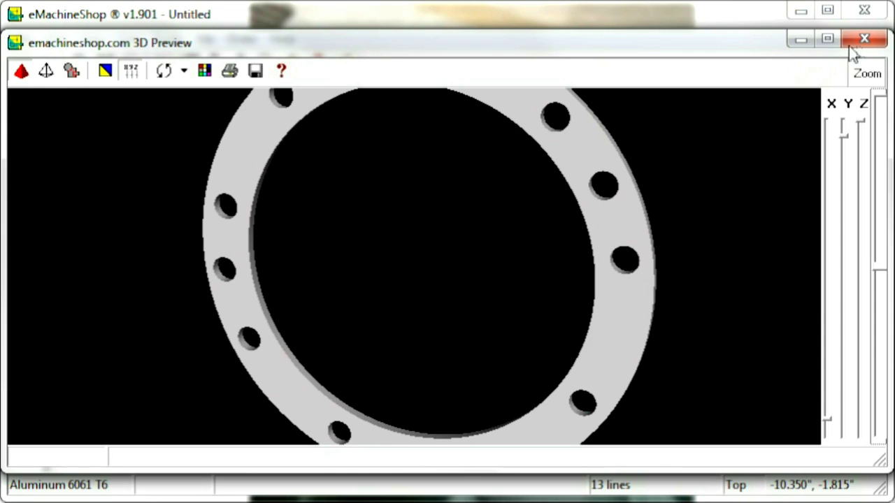
click(853, 42)
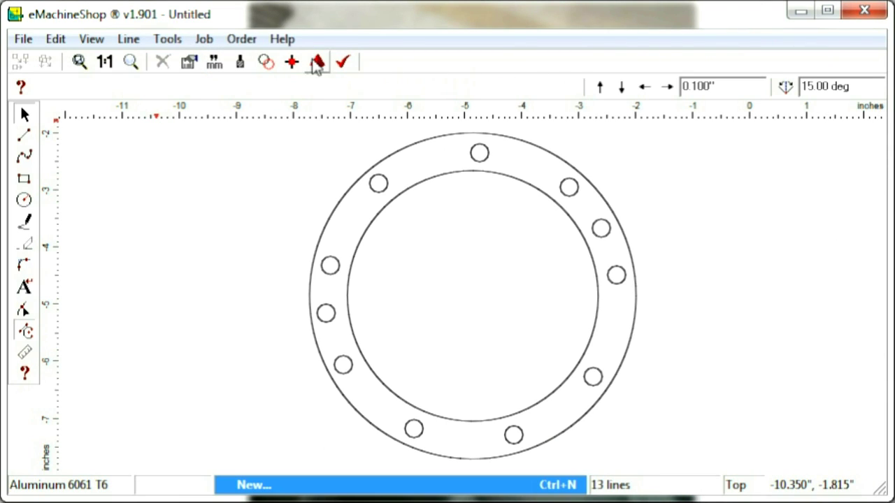
Open the Job > Material chooser and scroll the material list down to the silicone rubbers
click(205, 40)
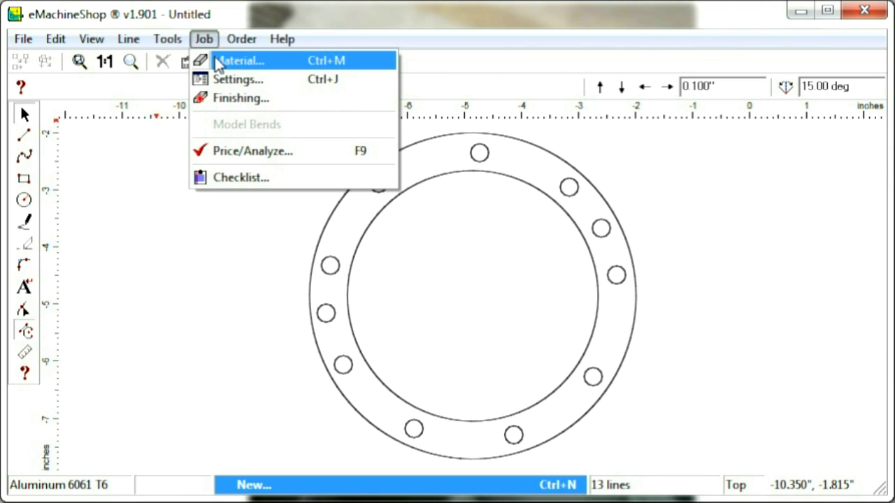
click(217, 60)
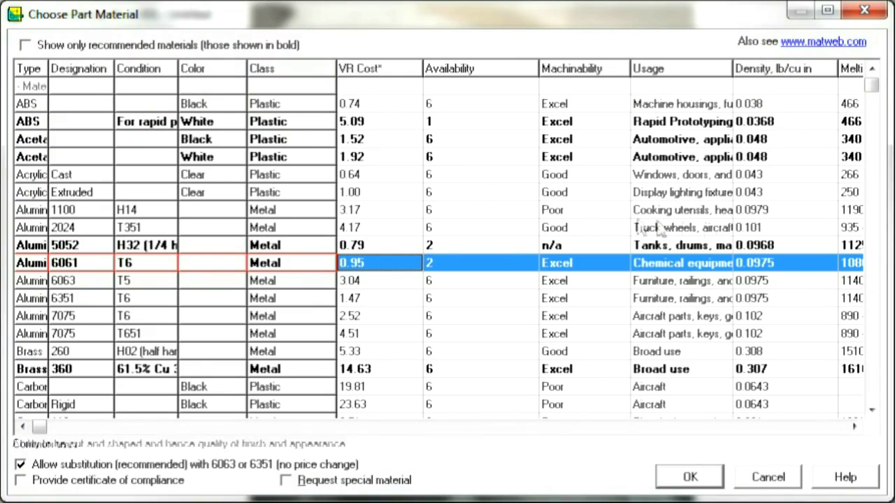
scroll(874, 115, down, 1)
drag(874, 116, 860, 308)
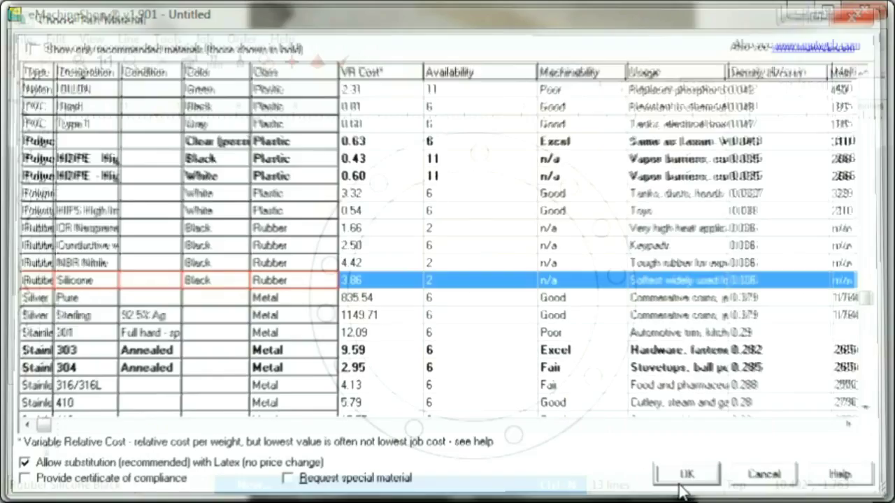
click(685, 481)
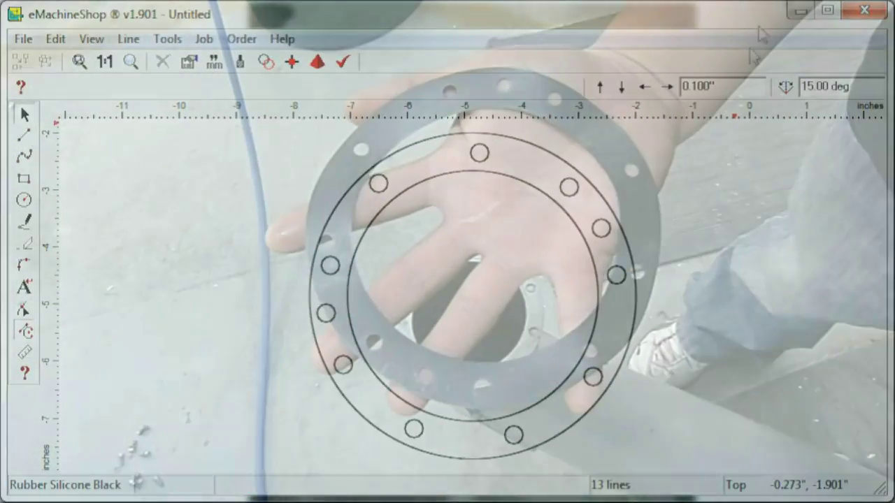